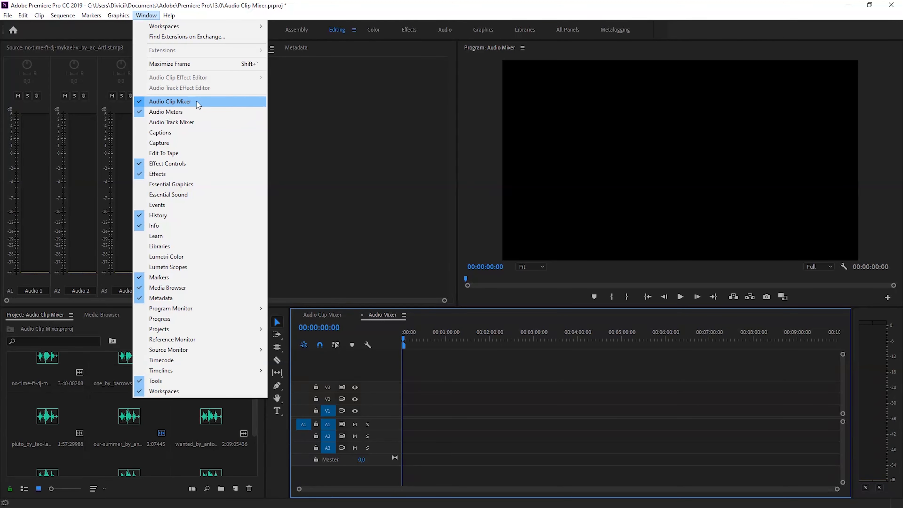
# Place the thousand_by_vic music clip at the start of audio track A1 and play its beginning
pyautogui.click(329, 153)
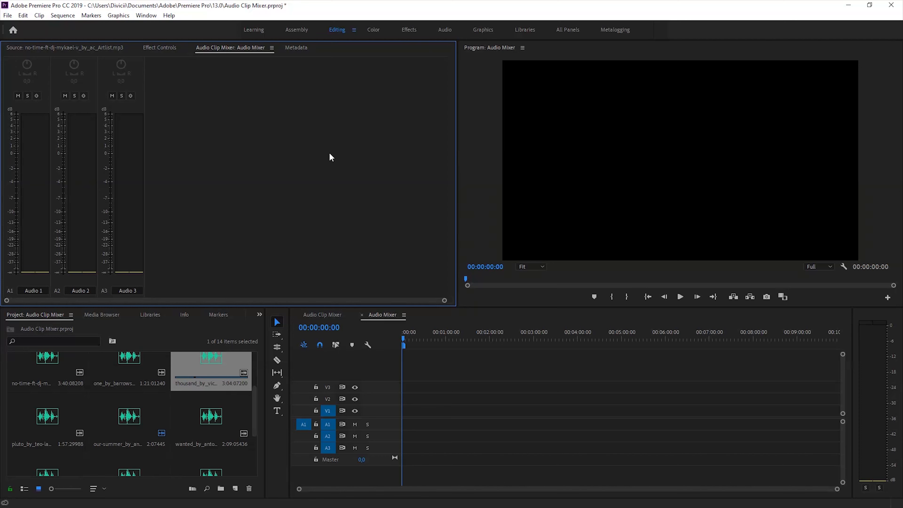
pyautogui.click(213, 360)
pyautogui.moveTo(234, 358)
pyautogui.mouseDown()
pyautogui.moveTo(377, 388)
pyautogui.moveTo(414, 428)
pyautogui.moveTo(403, 425)
pyautogui.mouseUp()
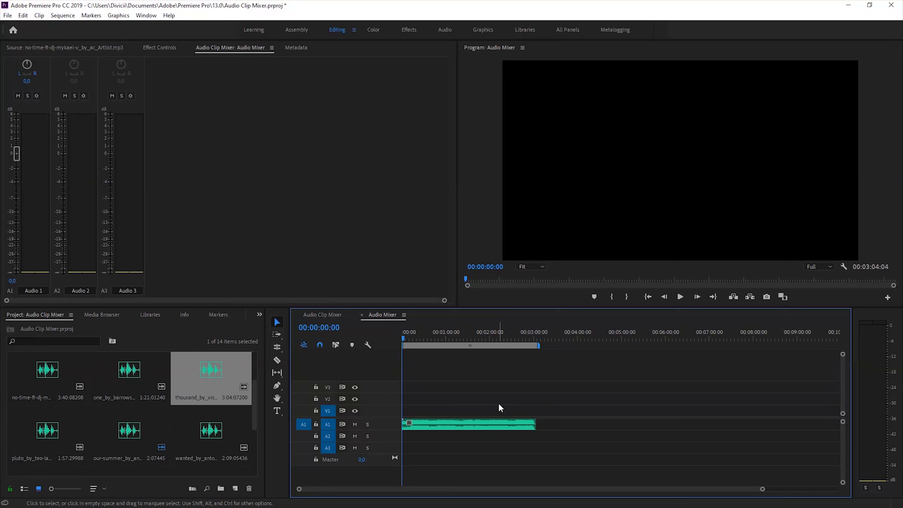
pyautogui.press('space')
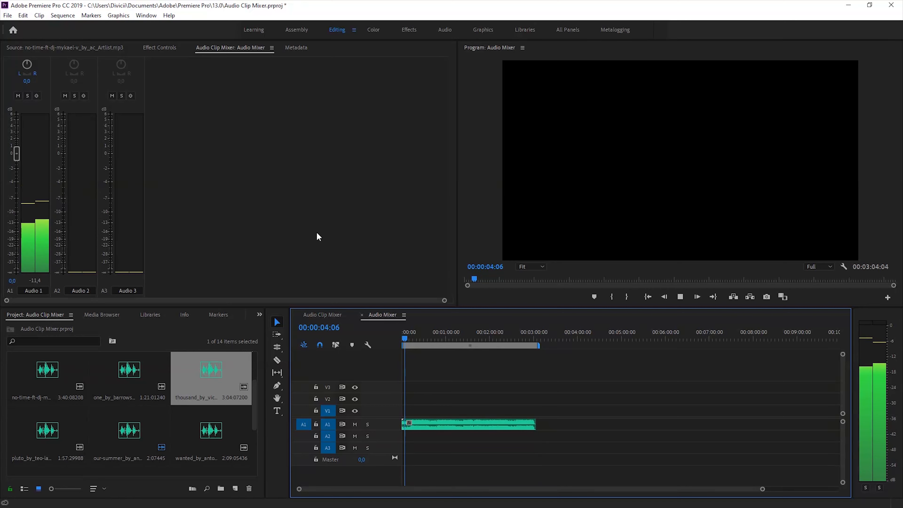
pyautogui.press('space')
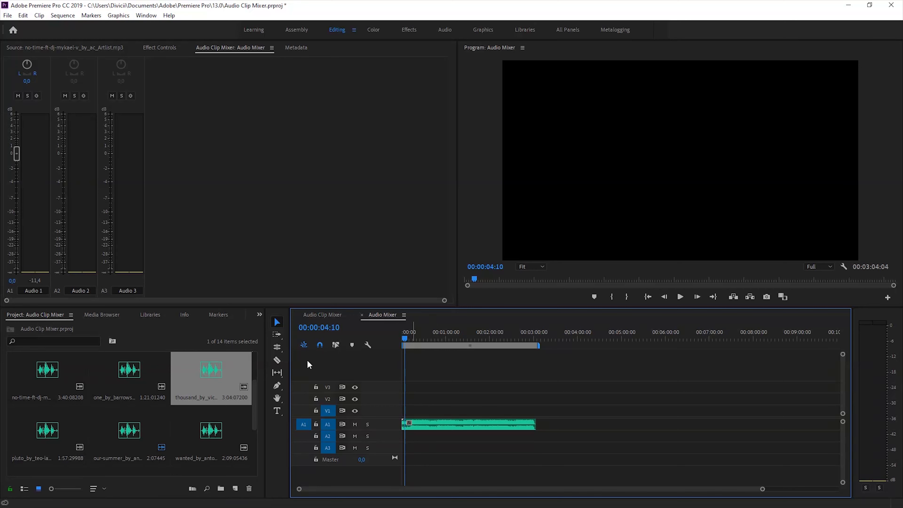
# Lower the Audio 1 clip's volume to -0.9 dB, play it while lowering to -12.4 dB, and settle at -3.6 dB
pyautogui.moveTo(20, 156)
pyautogui.mouseDown()
pyautogui.moveTo(20, 188)
pyautogui.moveTo(20, 164)
pyautogui.mouseUp()
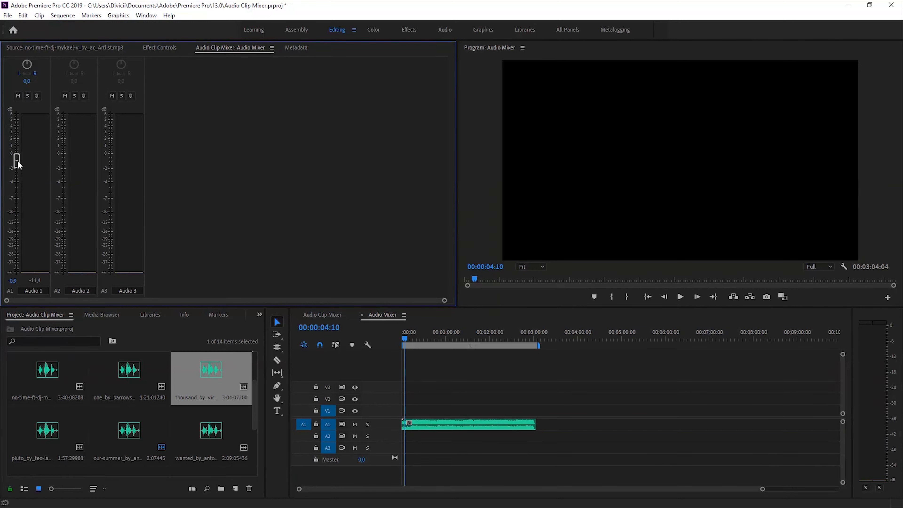
pyautogui.press('space')
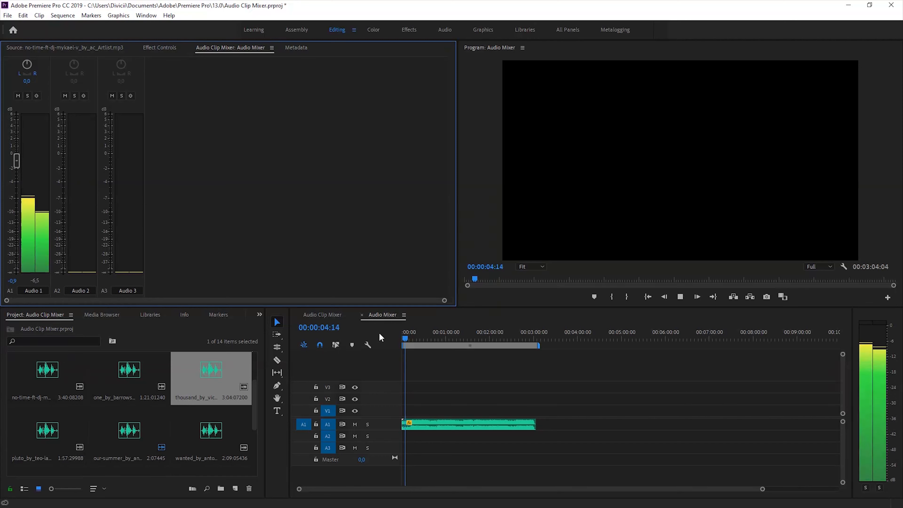
pyautogui.moveTo(18, 160); pyautogui.dragTo(20, 223)
pyautogui.press('space')
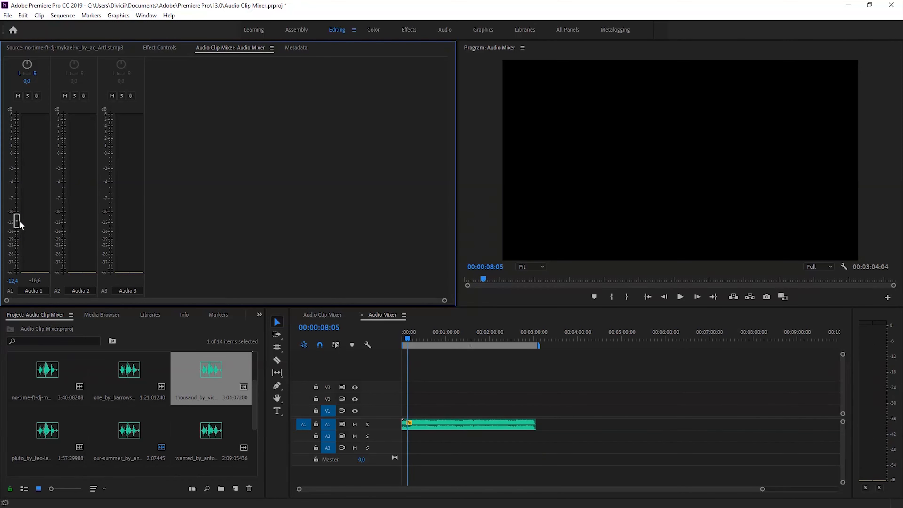
pyautogui.moveTo(20, 224); pyautogui.dragTo(17, 177)
# Try Audio 1 balance values of -4 and 68 with playback, and reset the balance to 0
pyautogui.moveTo(27, 81)
pyautogui.mouseDown()
pyautogui.moveTo(47, 83)
pyautogui.moveTo(8, 86)
pyautogui.moveTo(55, 89)
pyautogui.moveTo(31, 88)
pyautogui.mouseUp()
pyautogui.click(450, 357)
pyautogui.press('space')
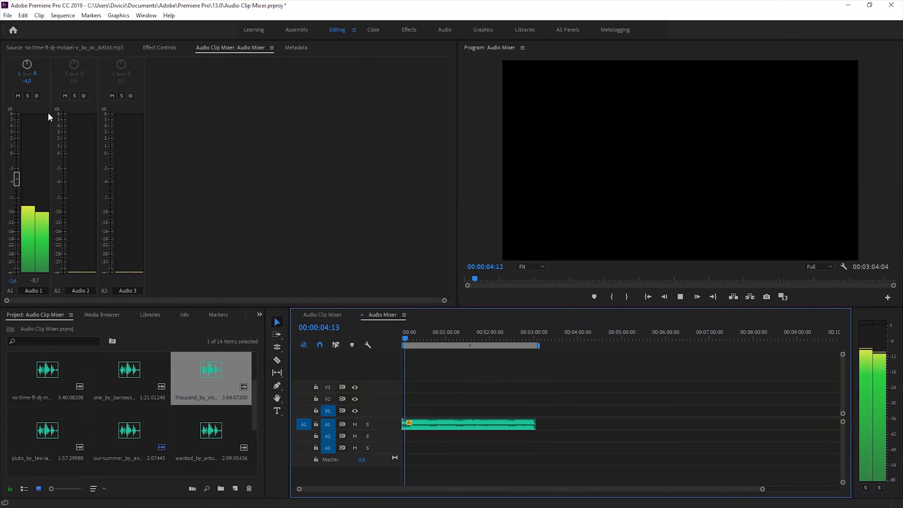
pyautogui.moveTo(29, 83); pyautogui.dragTo(99, 89)
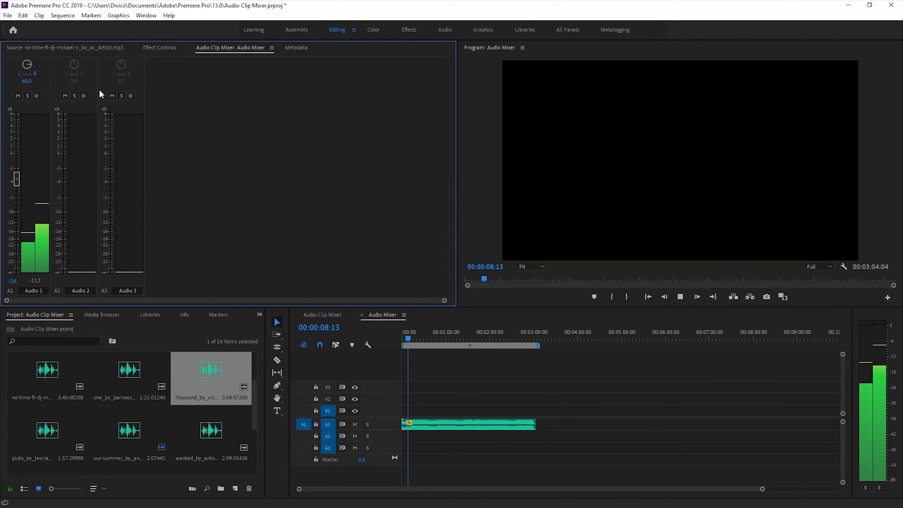
pyautogui.press('space')
pyautogui.click(26, 81)
pyautogui.write('0')
pyautogui.press('Return')
# Place the pluto_by_teo clip on track A2 and the no-time-ft-dj clip on A3, both at the sequence start
pyautogui.moveTo(62, 429); pyautogui.dragTo(404, 438)
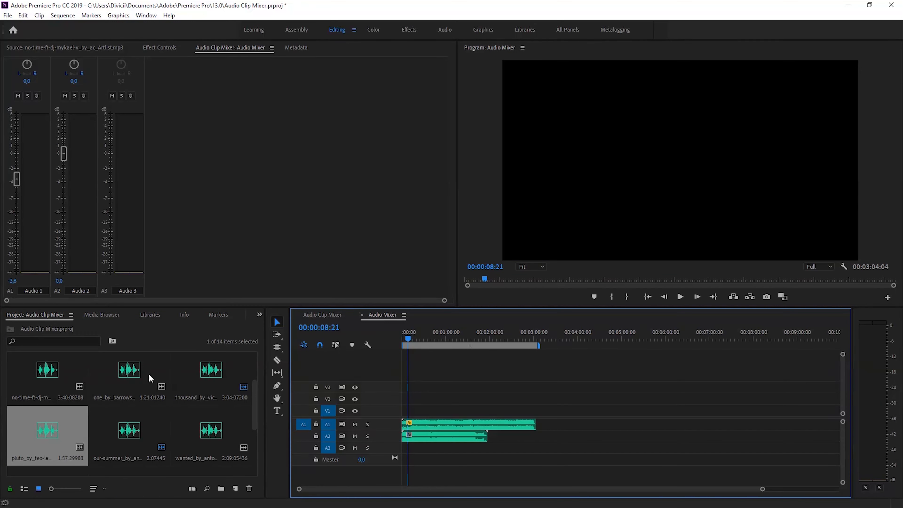
pyautogui.moveTo(53, 384); pyautogui.dragTo(403, 450)
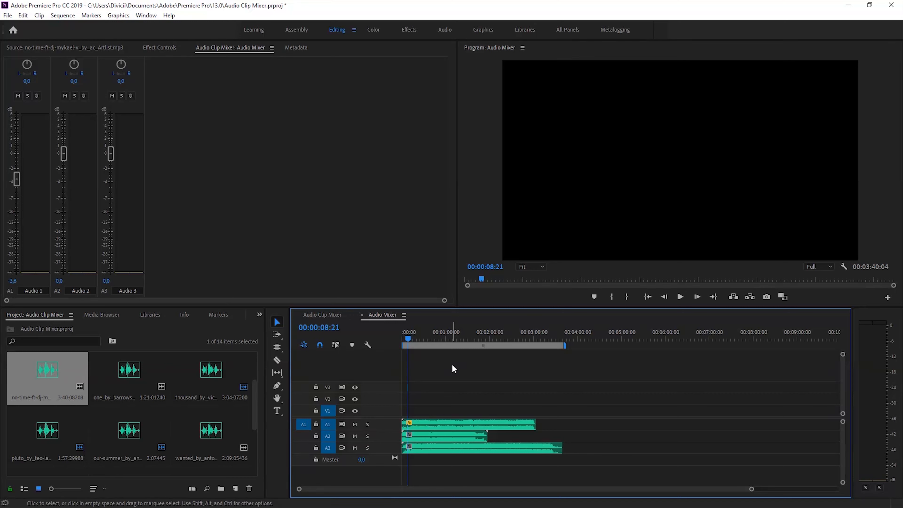
# Raise the Audio 1 clip's volume to 0.1 dB and play all three tracks from 00:00:16:01
pyautogui.moveTo(16, 178); pyautogui.dragTo(17, 157)
pyautogui.click(415, 340)
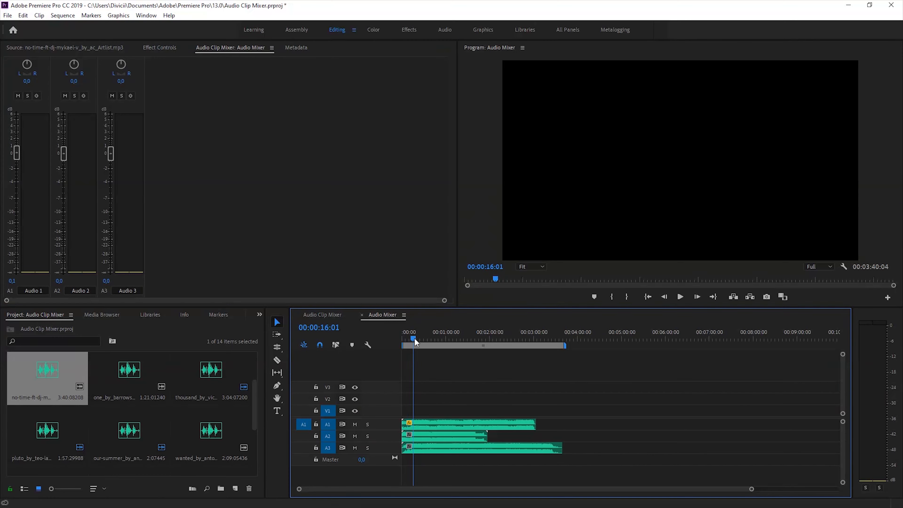
pyautogui.press('space')
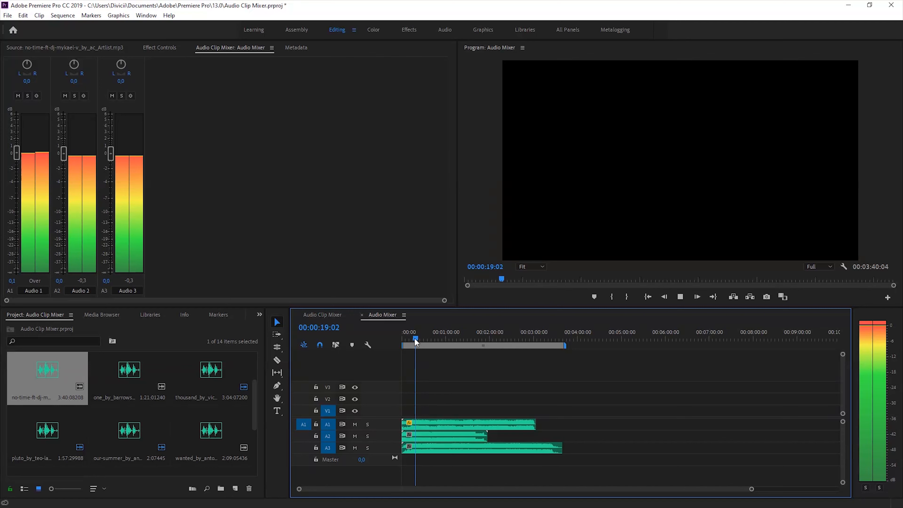
pyautogui.press('space')
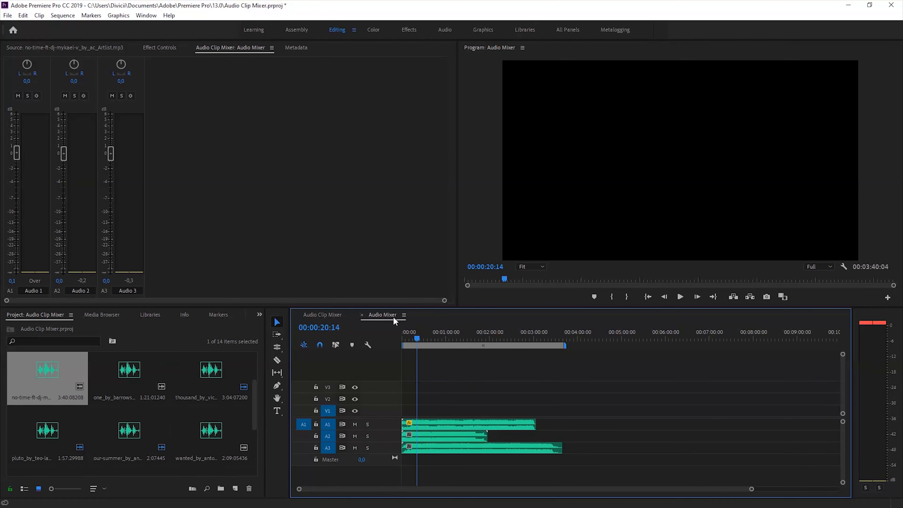
# Mute the Audio 1 and Audio 2 tracks while checking playback, and unmute both
pyautogui.click(18, 97)
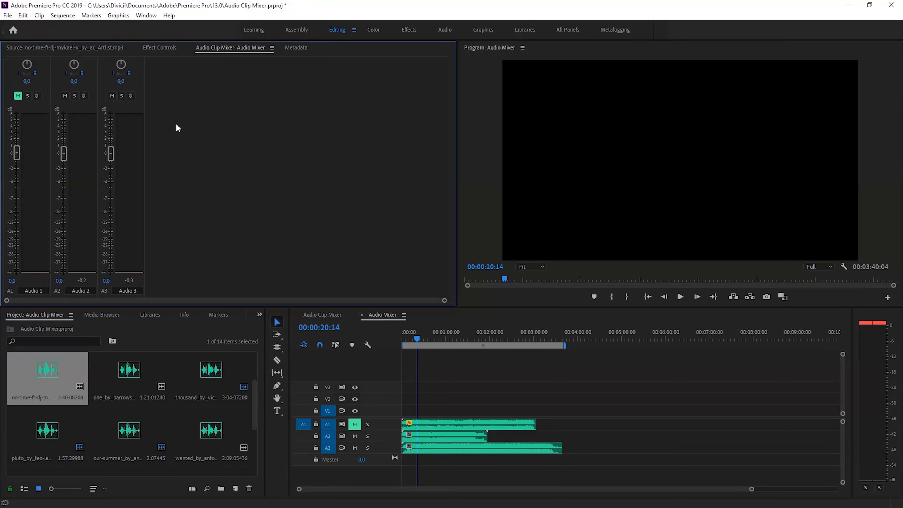
pyautogui.press('space')
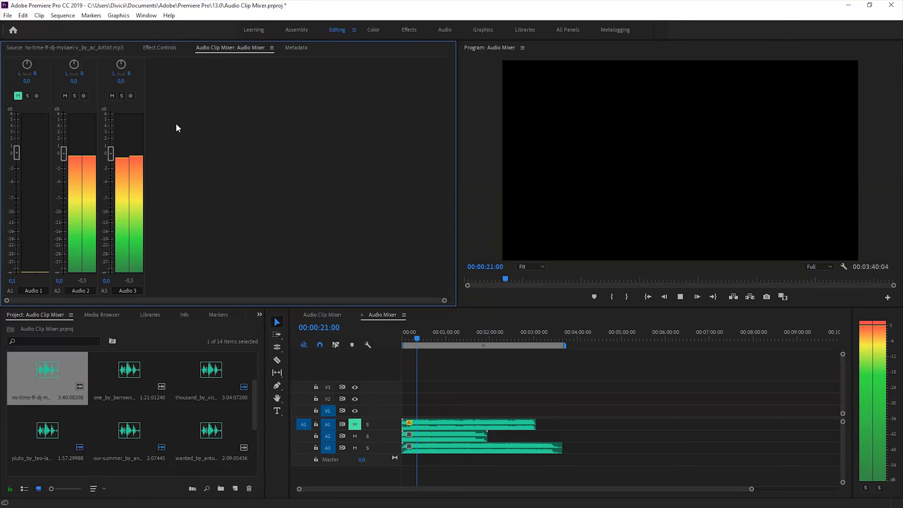
pyautogui.click(65, 96)
pyautogui.press('space')
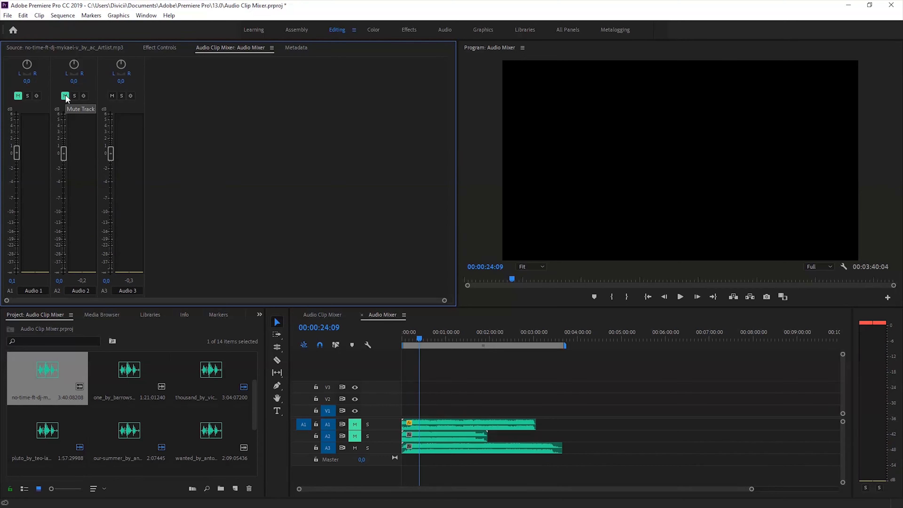
pyautogui.click(18, 95)
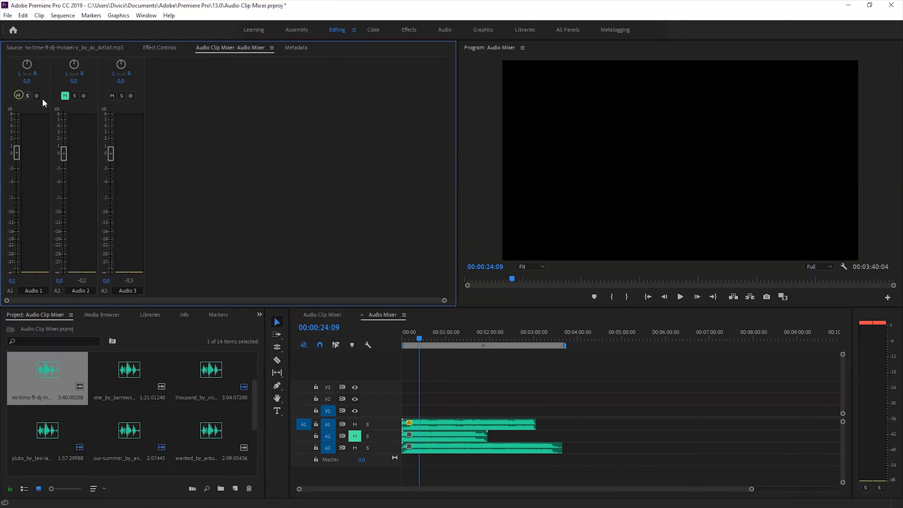
pyautogui.click(355, 435)
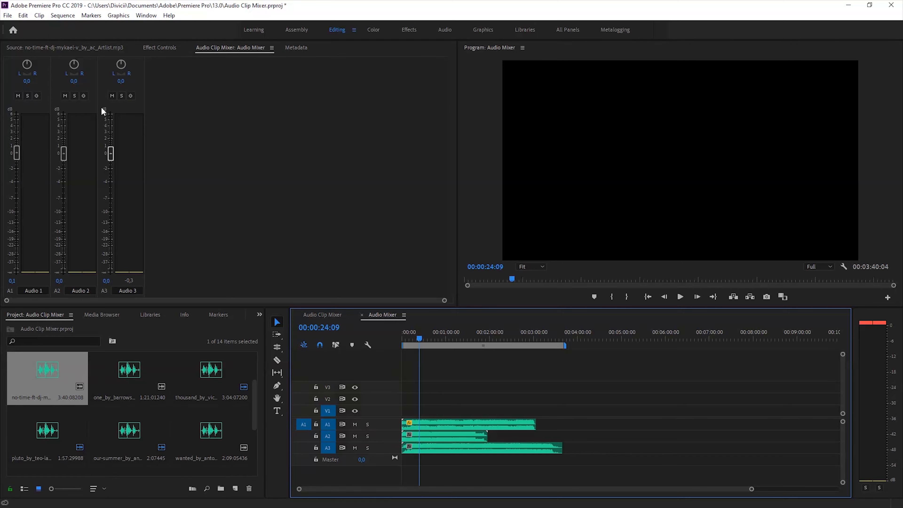
# Solo the Audio 2 track, play it alone, and switch its solo off
pyautogui.click(75, 95)
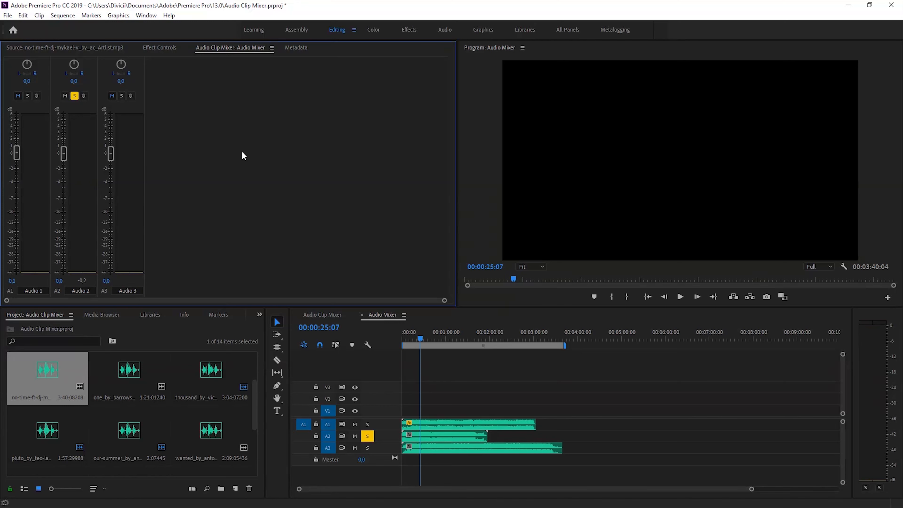
pyautogui.press('space')
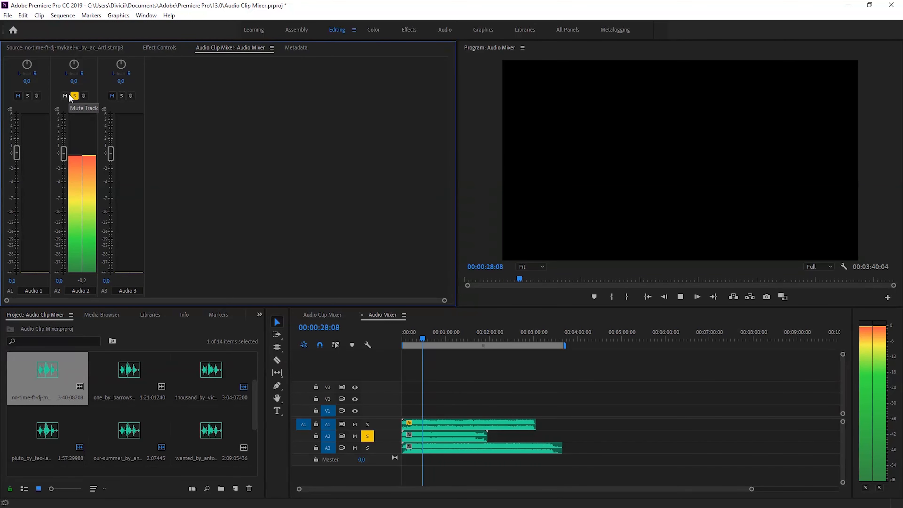
pyautogui.press('space')
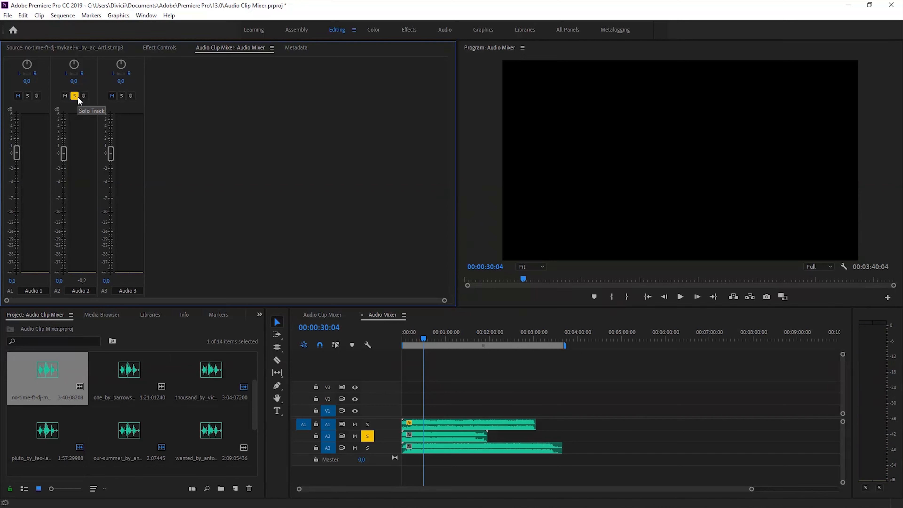
pyautogui.click(368, 437)
pyautogui.click(369, 436)
pyautogui.click(369, 437)
pyautogui.click(369, 437)
pyautogui.click(368, 437)
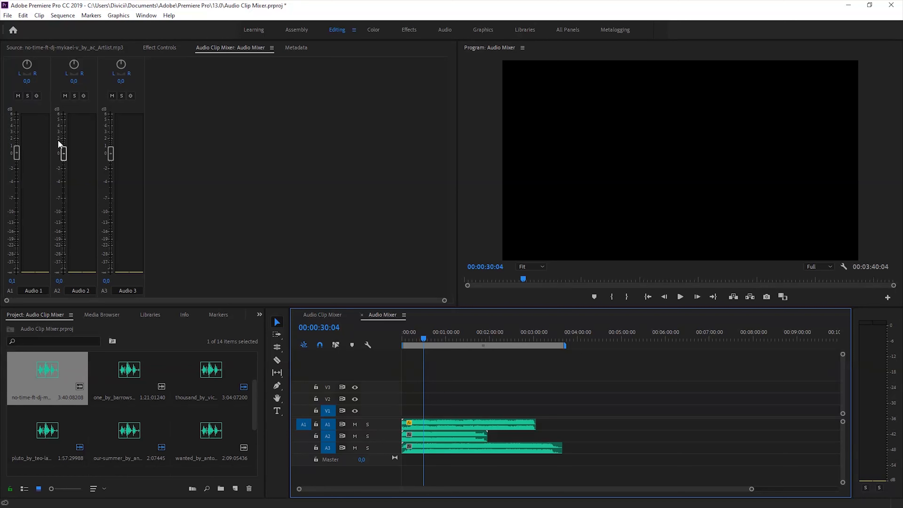
# Write volume keyframes for the Audio 1 clip by moving its fader during playback, ending at 1.1 dB, and disable keyframe writing
pyautogui.click(36, 96)
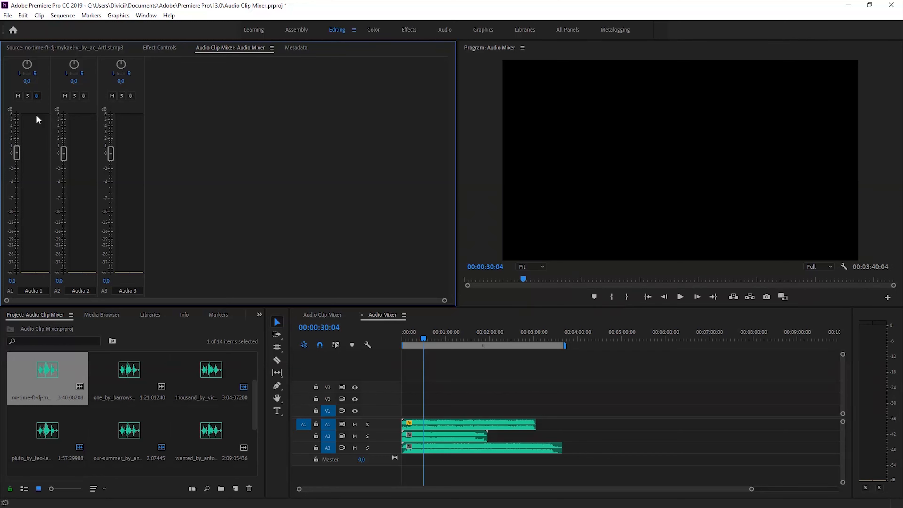
pyautogui.press('space')
pyautogui.moveTo(16, 153)
pyautogui.mouseDown()
pyautogui.moveTo(19, 237)
pyautogui.moveTo(17, 149)
pyautogui.mouseUp()
pyautogui.press('space')
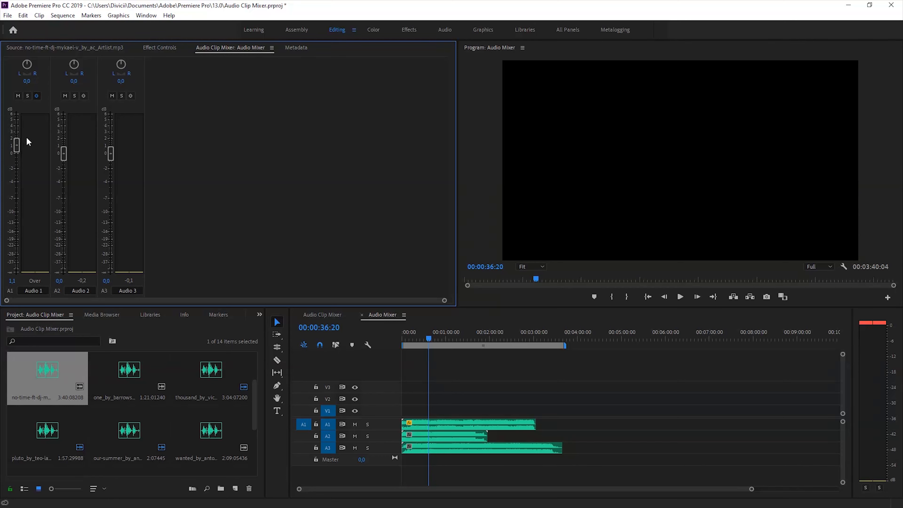
pyautogui.click(35, 96)
# Play the sequence from 00:00:18:16 to review the recorded Audio 1 fader movements
pyautogui.moveTo(428, 337); pyautogui.dragTo(416, 337)
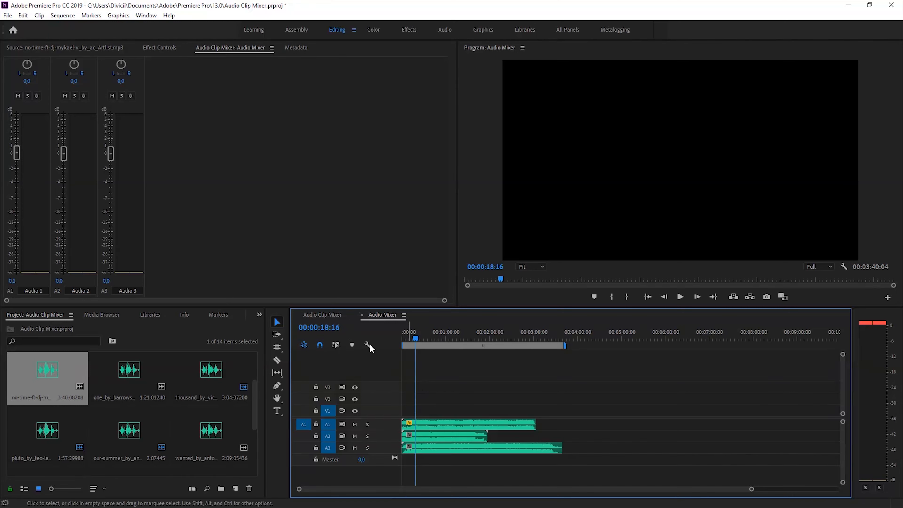
pyautogui.press('space')
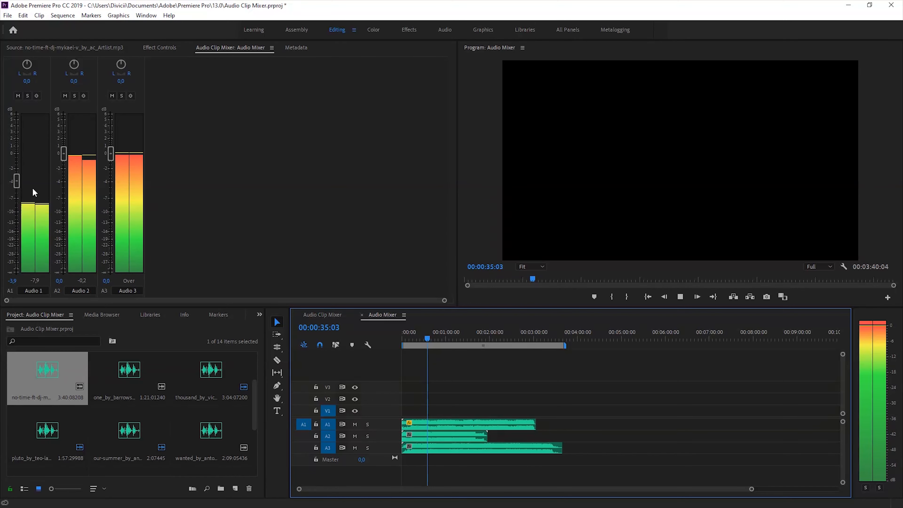
pyautogui.press('space')
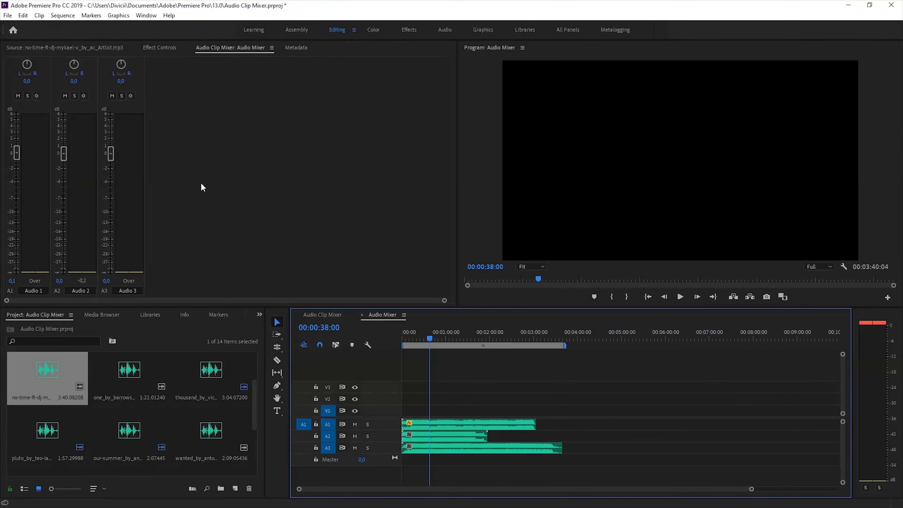
# Examine the A1 clip's volume effect keyframes closely around 00:00:37:16
pyautogui.click(163, 50)
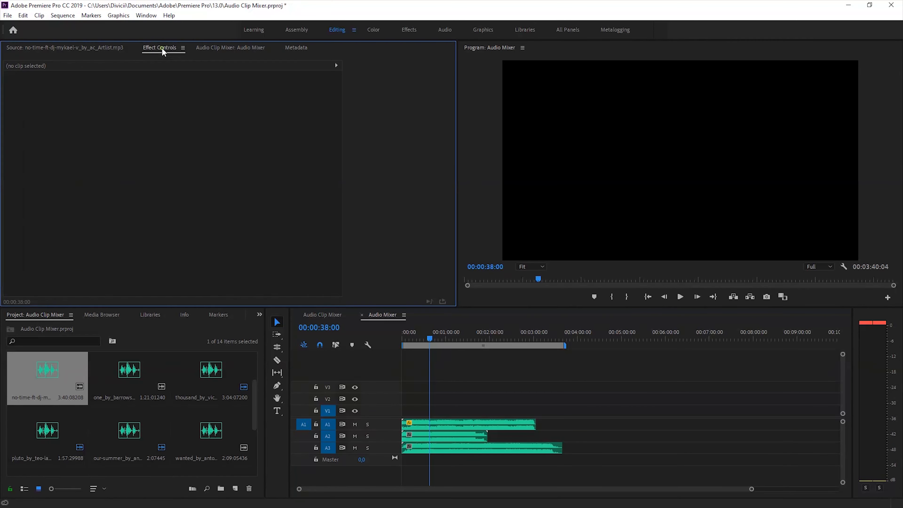
pyautogui.click(432, 424)
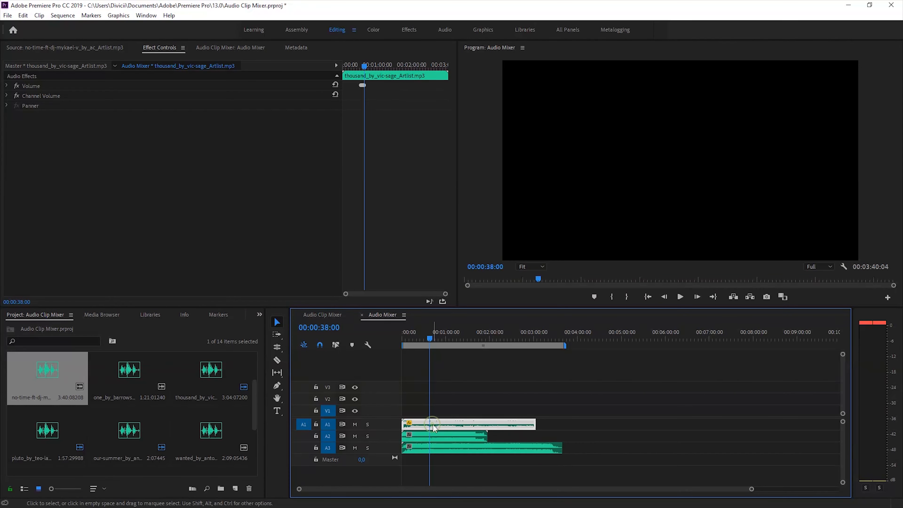
pyautogui.click(363, 67)
pyautogui.press('=')
pyautogui.press('=')
pyautogui.press('=')
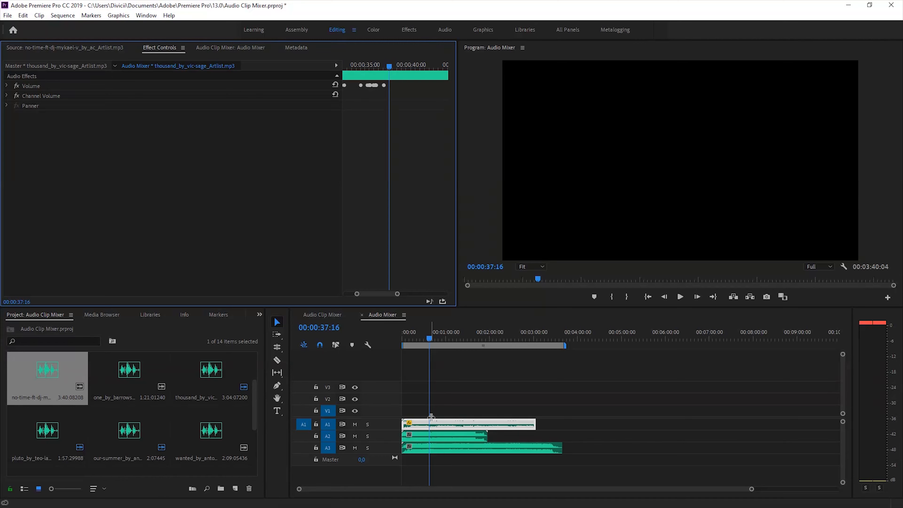
# Enlarge track A1, shift one of its clip's low volume keyframes earlier to about 00:00:33, and shrink the track again
pyautogui.click(386, 430)
pyautogui.moveTo(386, 441); pyautogui.dragTo(385, 455)
pyautogui.press('=')
pyautogui.press('=')
pyautogui.press('=')
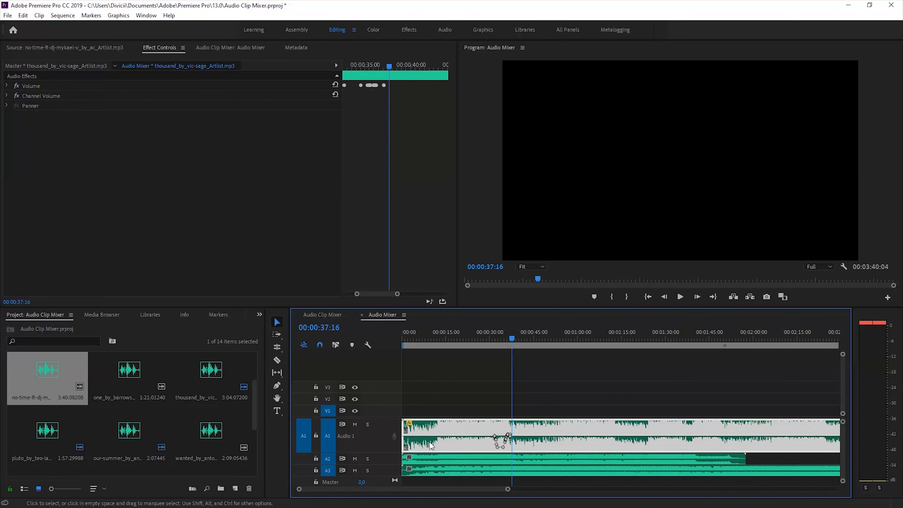
pyautogui.moveTo(603, 447); pyautogui.dragTo(595, 446)
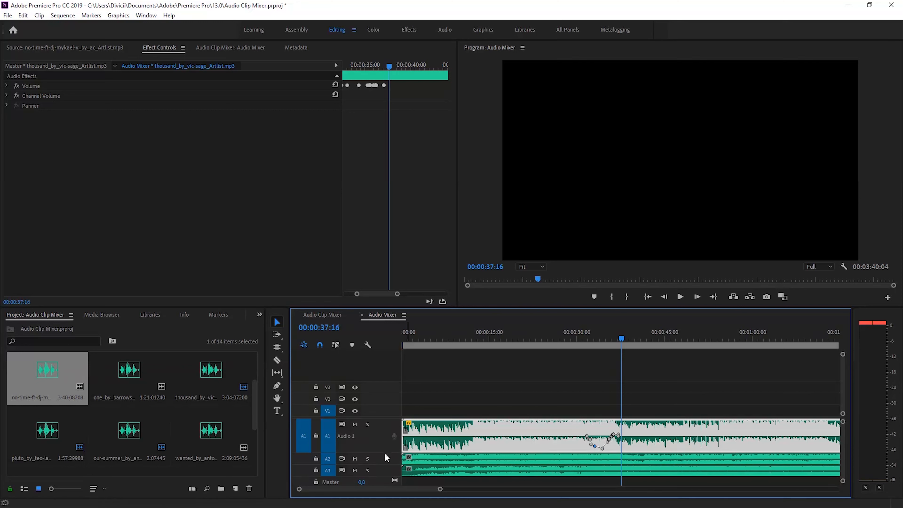
pyautogui.moveTo(384, 453); pyautogui.dragTo(384, 432)
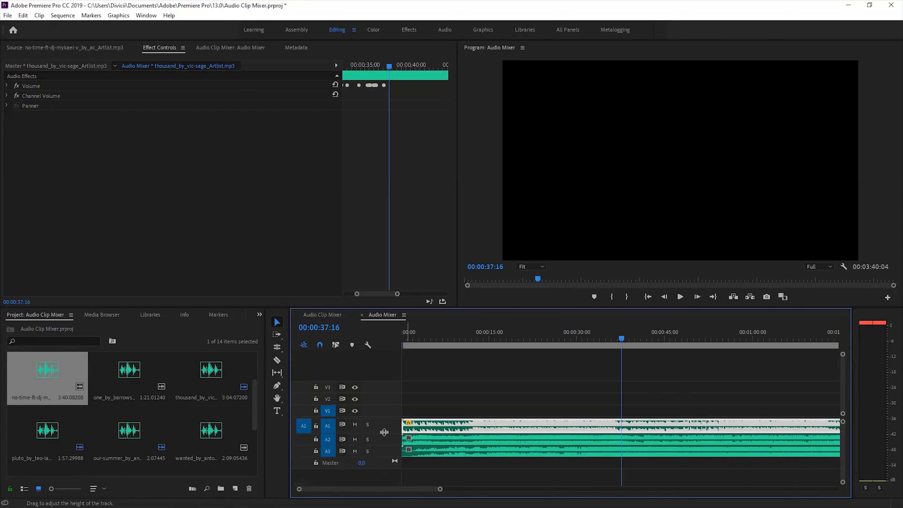
# Add an audio track above the existing ones and check all four channels in the Audio Clip Mixer during playback
pyautogui.rightClick(380, 464)
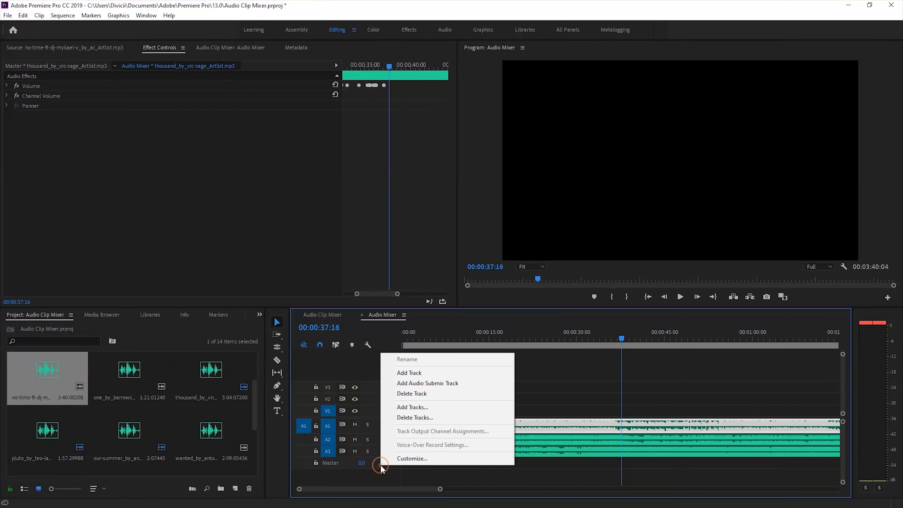
pyautogui.click(416, 375)
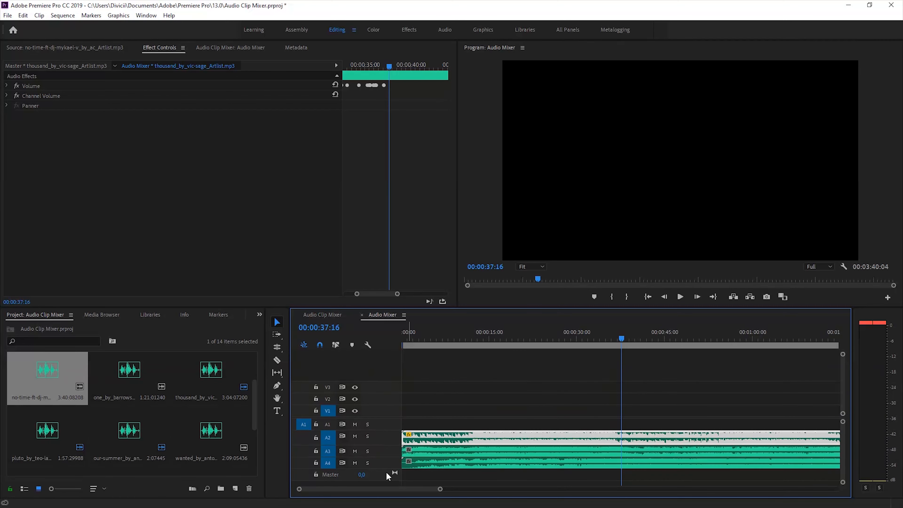
pyautogui.click(238, 47)
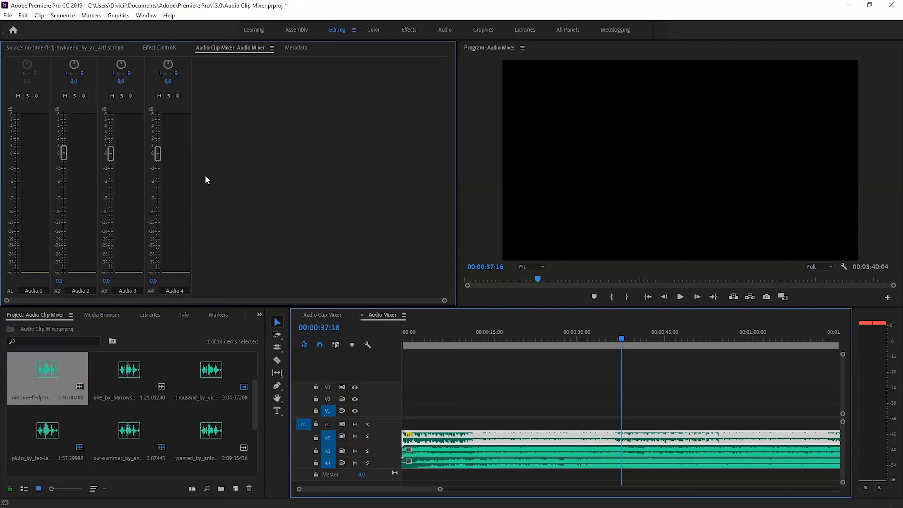
pyautogui.press('space')
pyautogui.press('space')
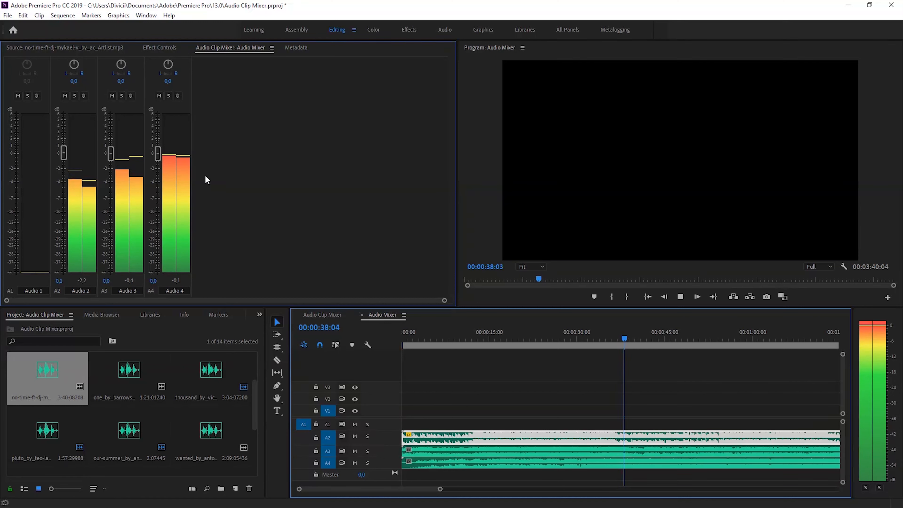